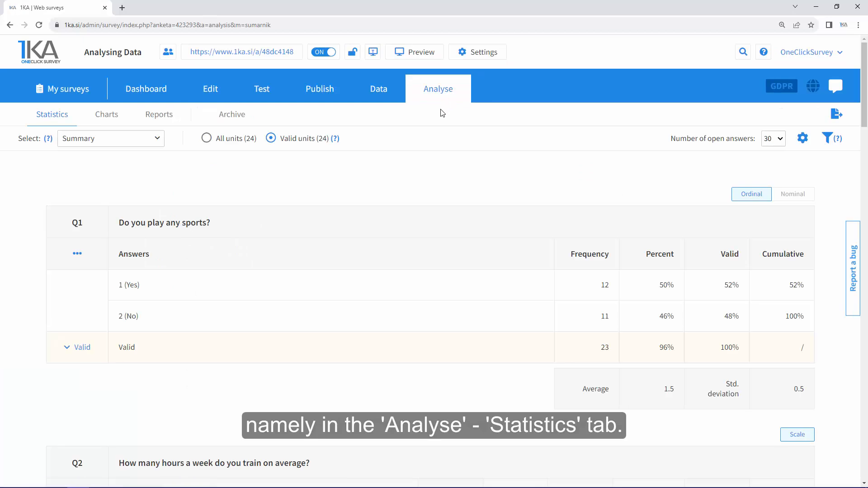
left_click(74, 143)
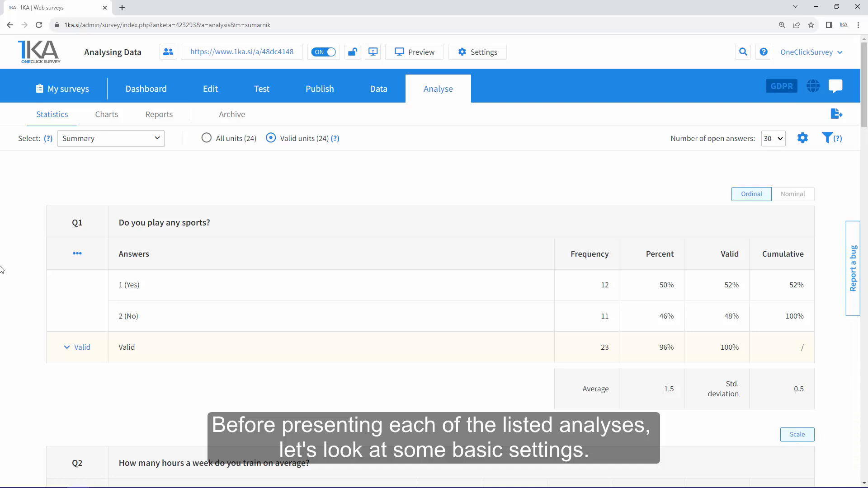
left_click(219, 146)
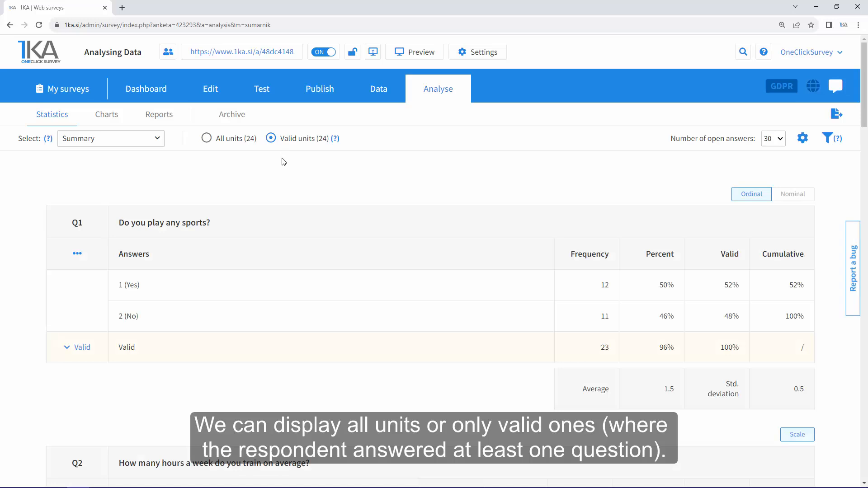
left_click(827, 147)
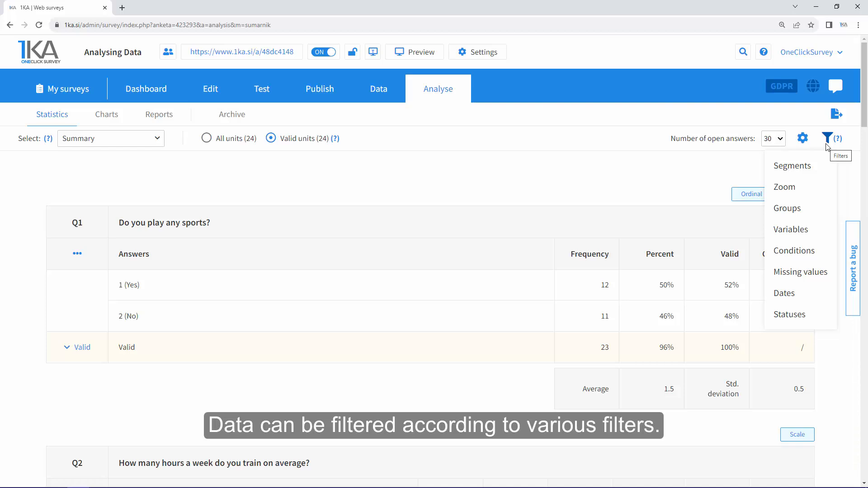
In the analysis settings, hide system questions, set the number of decimals for averages to 2, and run the analysis with these settings
left_click(803, 138)
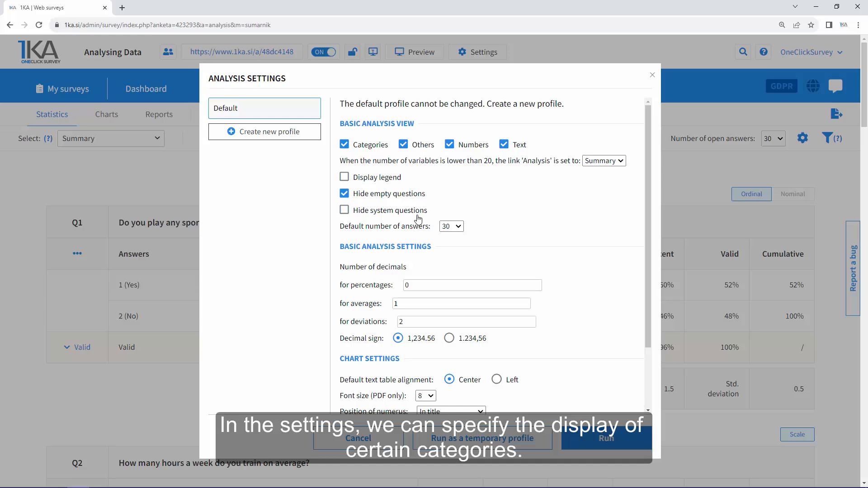
left_click(399, 213)
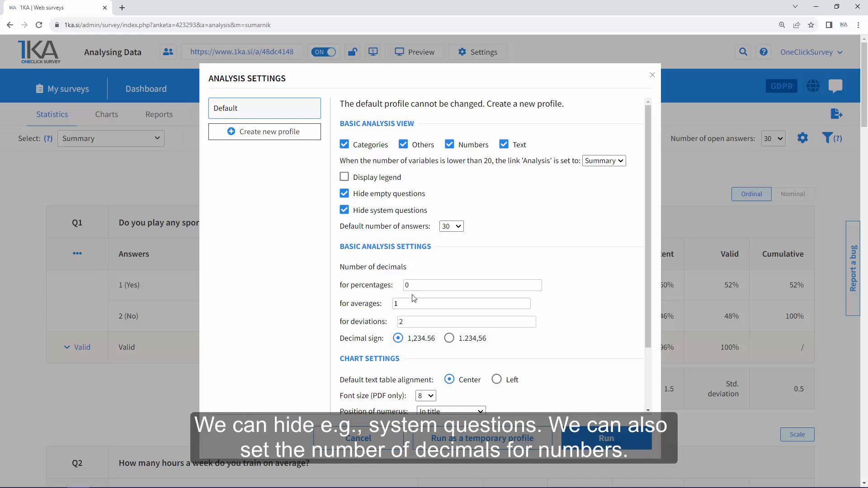
left_click(364, 306)
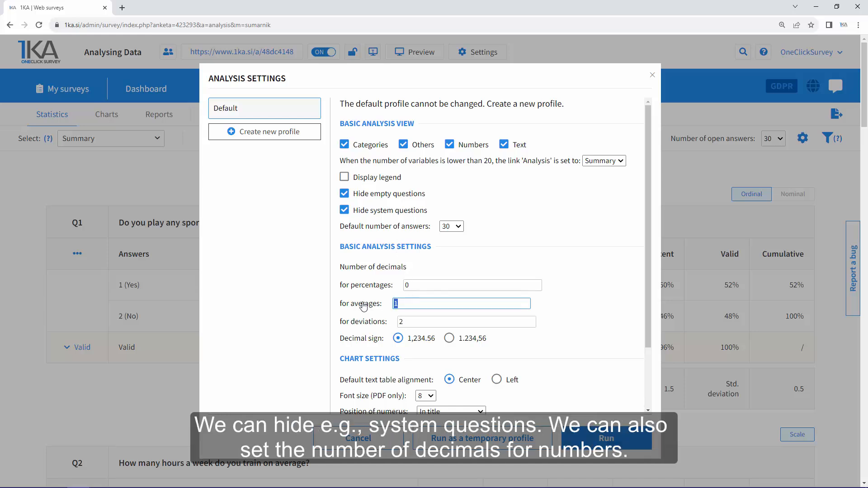
type("2")
left_click(610, 441)
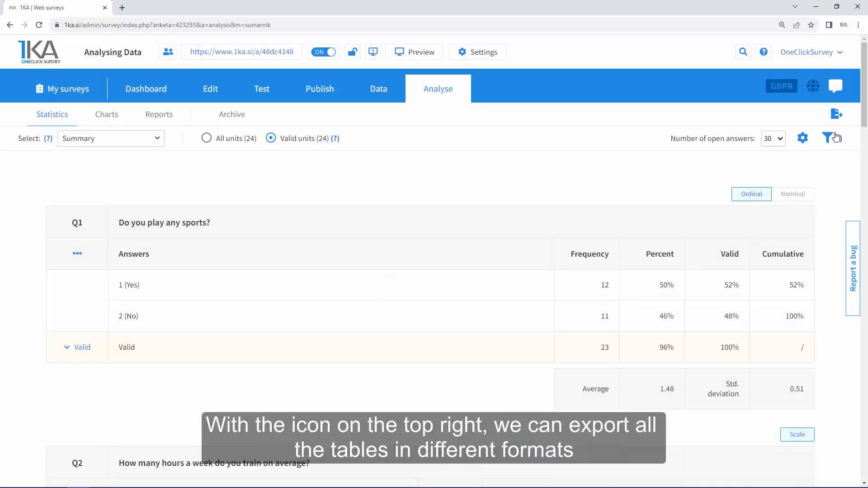
Add a new public link to the summary analysis and close the public links dialog
left_click(836, 115)
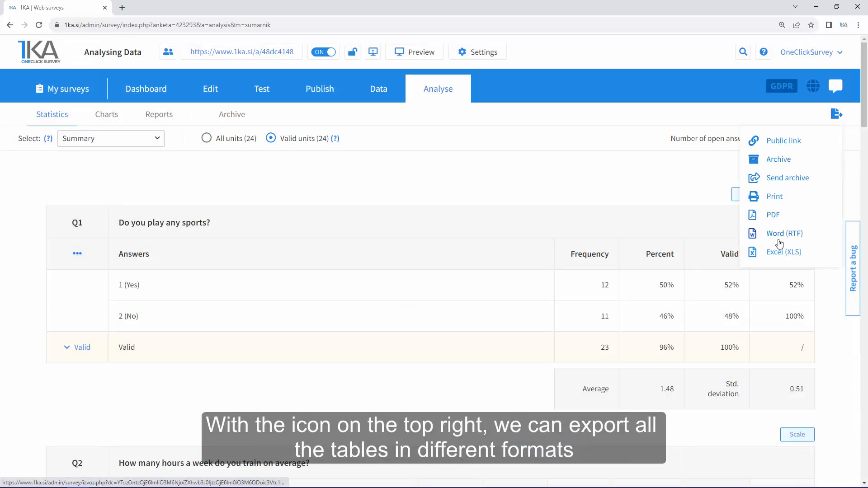
left_click(785, 141)
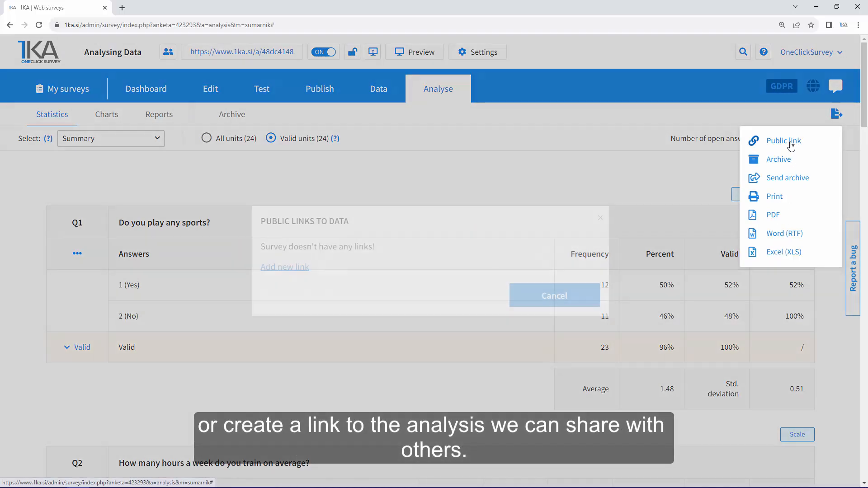
left_click(296, 268)
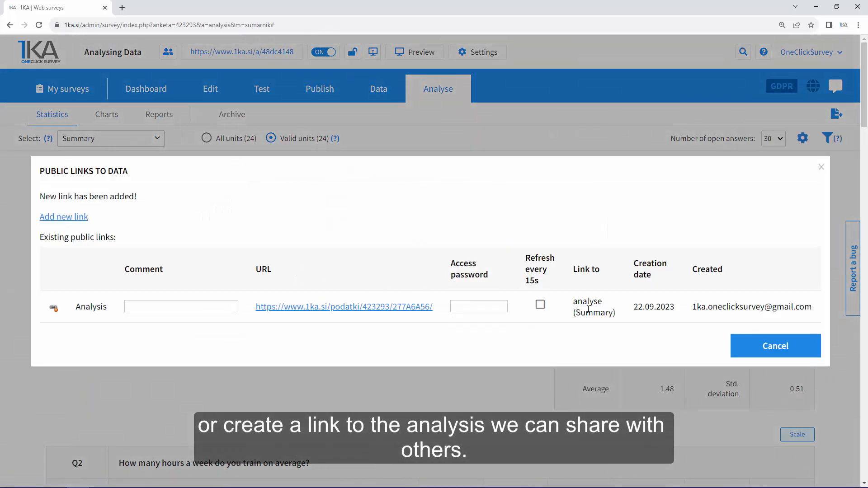
left_click(754, 349)
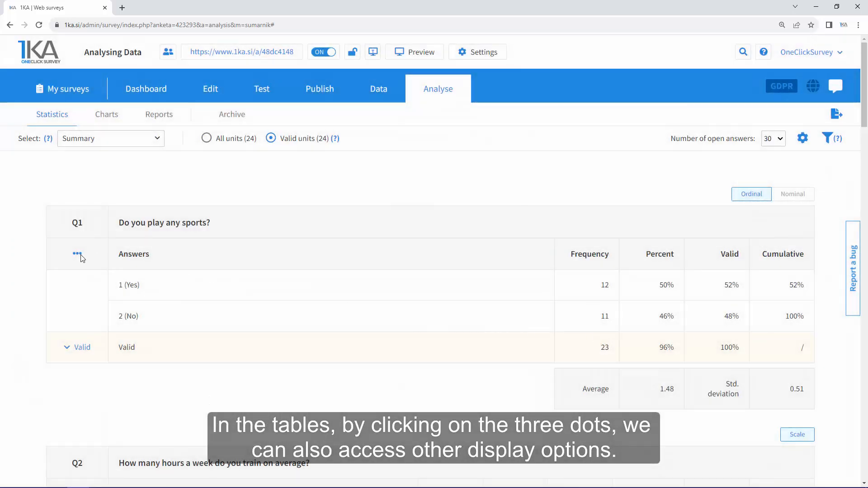
Change the variable type of question Q1 to nominal and expand its valid row to show the missing values
left_click(80, 257)
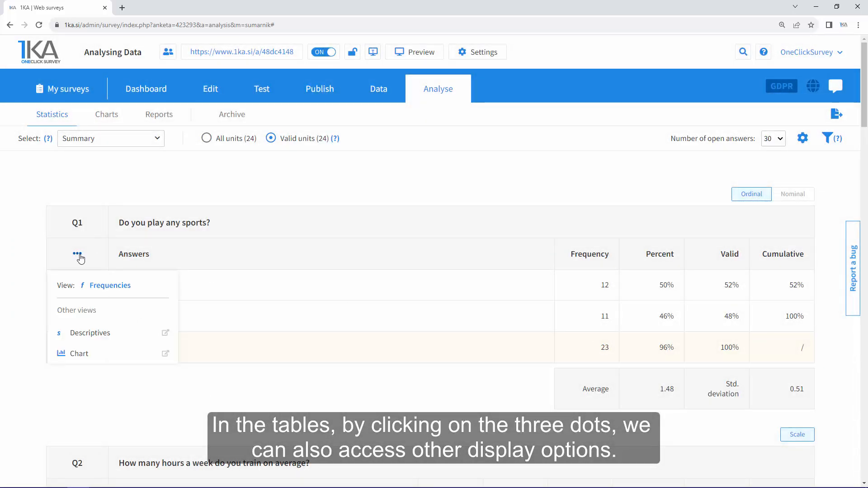
left_click(45, 263)
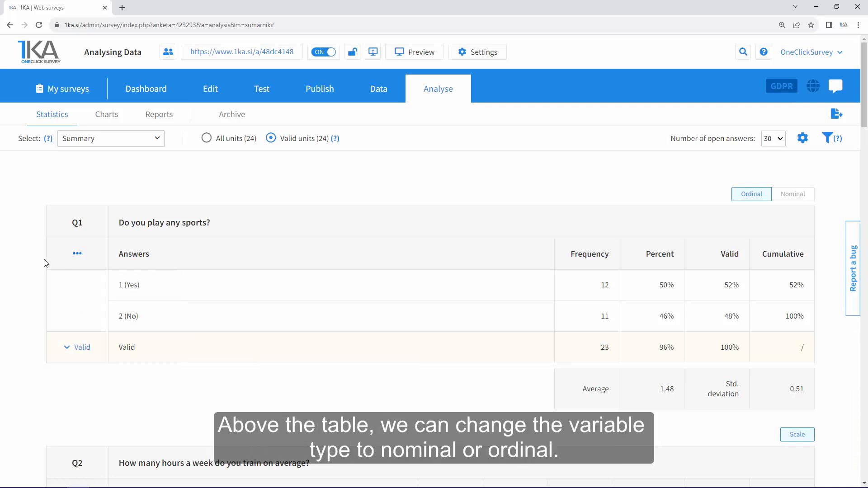
left_click(796, 199)
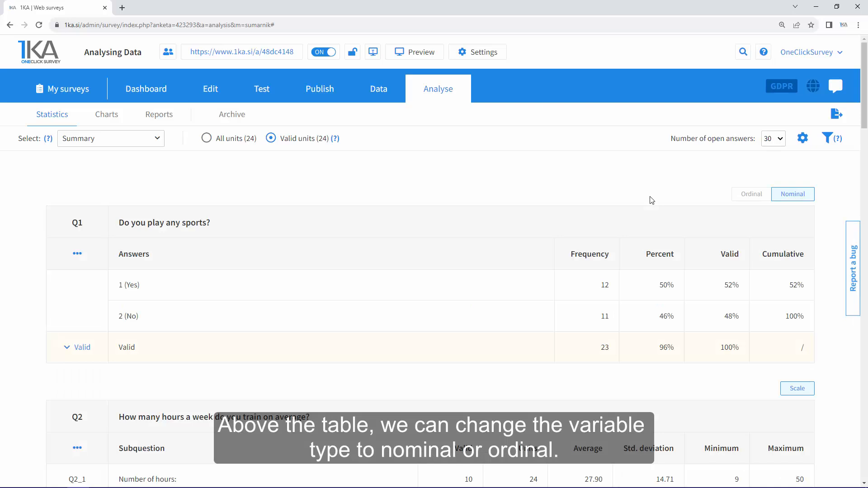
left_click(89, 348)
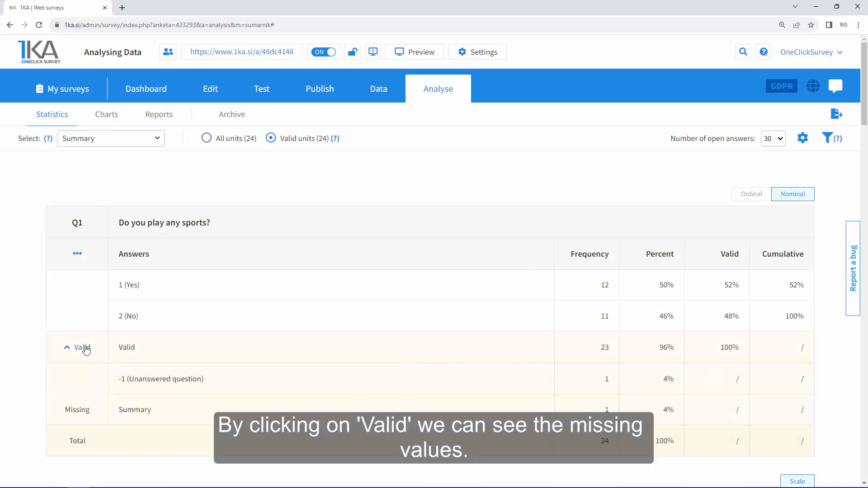
scroll(2, 335, "down", 1)
scroll(3, 335, "down", 3)
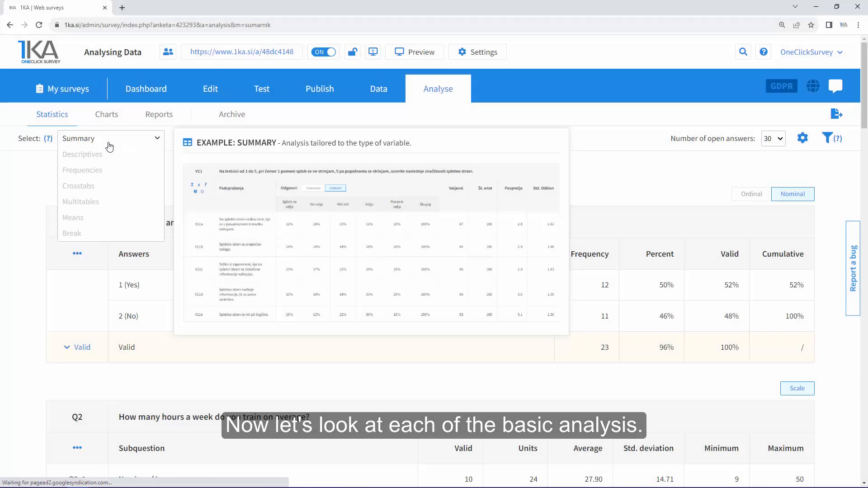
Display the Summary analysis and look through the result tables of the survey questions
left_click(110, 146)
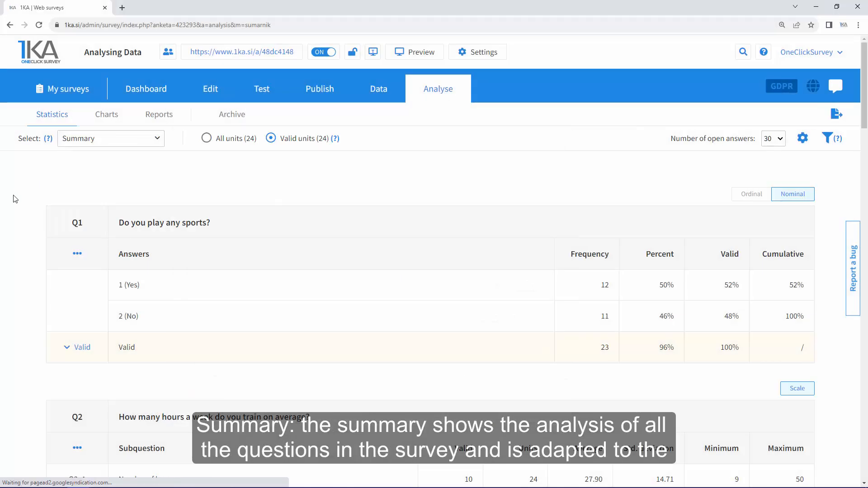
scroll(13, 199, "down", 20)
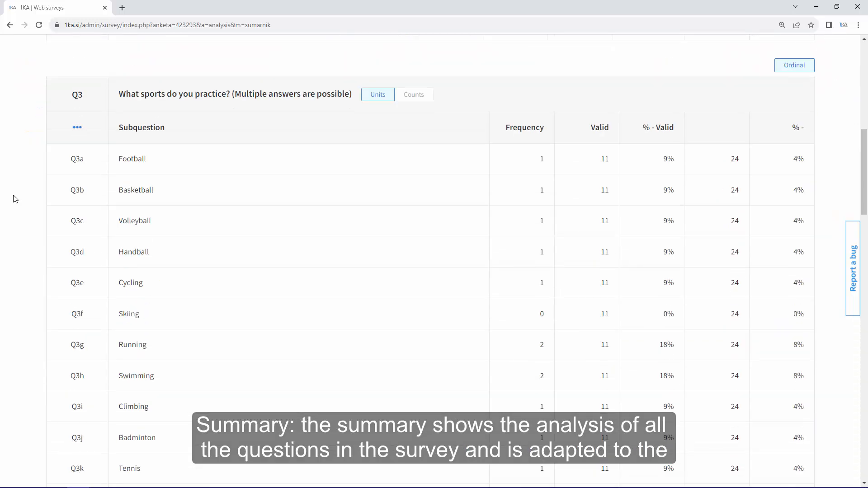
scroll(14, 199, "down", 15)
scroll(13, 199, "up", 20)
scroll(13, 199, "up", 15)
Switch the statistics to Descriptives and look through the table of all variables
left_click(111, 139)
left_click(93, 155)
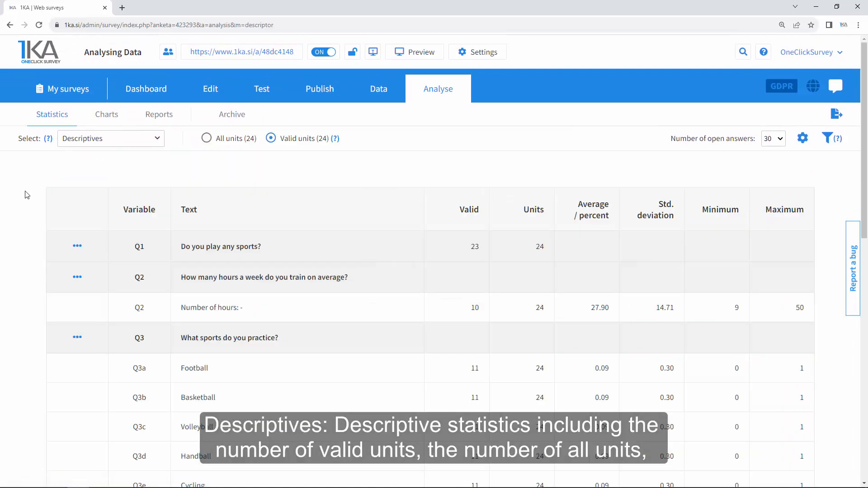
scroll(27, 195, "down", 3)
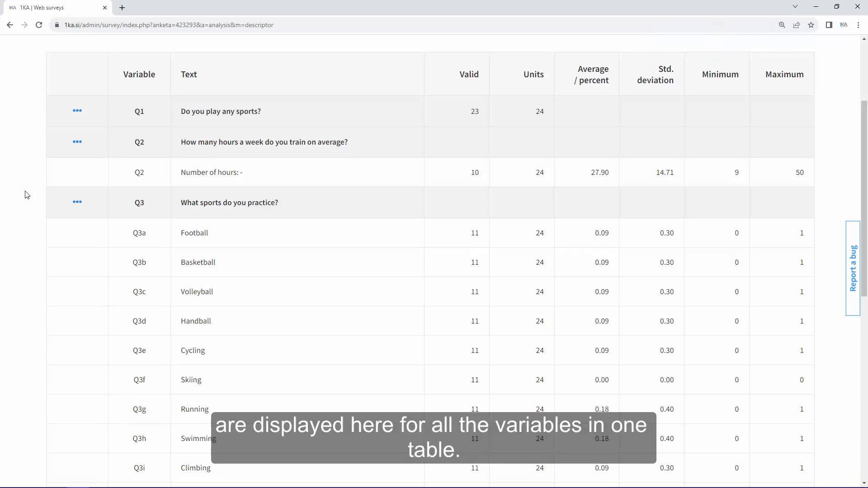
scroll(27, 195, "up", 3)
Switch the statistics to Frequencies and look through the answer distributions of the questions
left_click(104, 138)
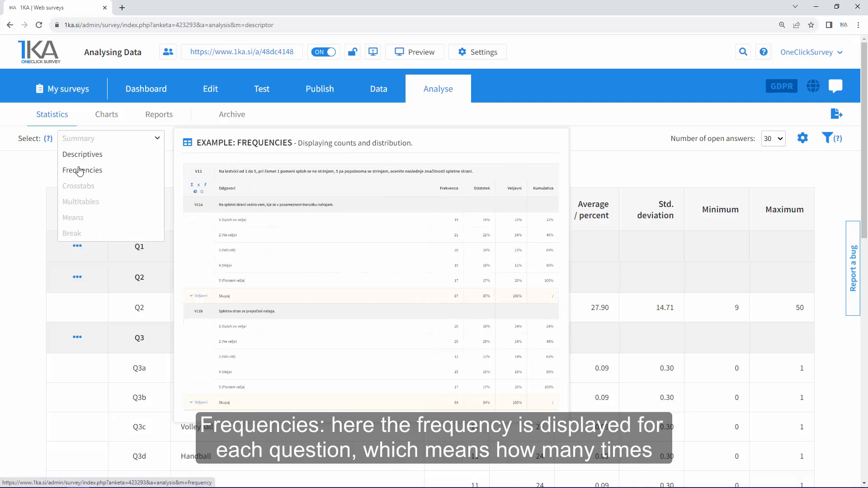
left_click(79, 171)
scroll(1, 226, "down", 2)
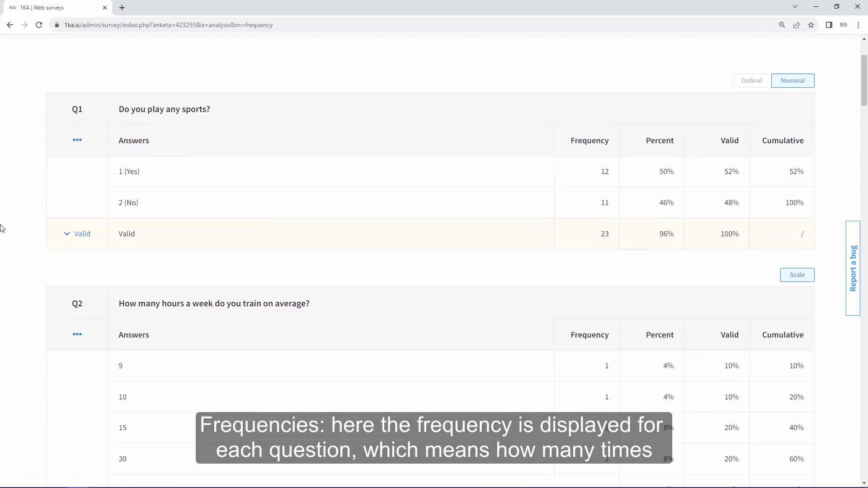
scroll(1, 228, "down", 1)
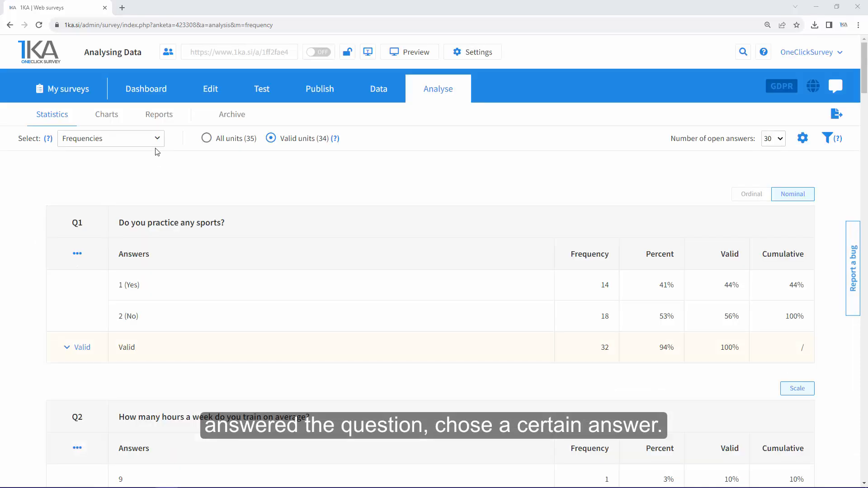
Create a crosstab with Gender (Q4) as the independent and Do you practice any sports? (Q1) as the dependent variable, and check its strength legend
left_click(157, 140)
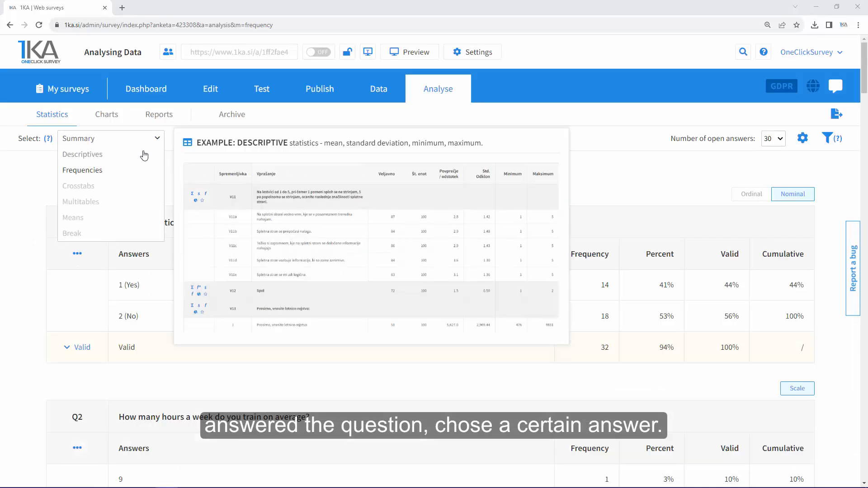
left_click(119, 186)
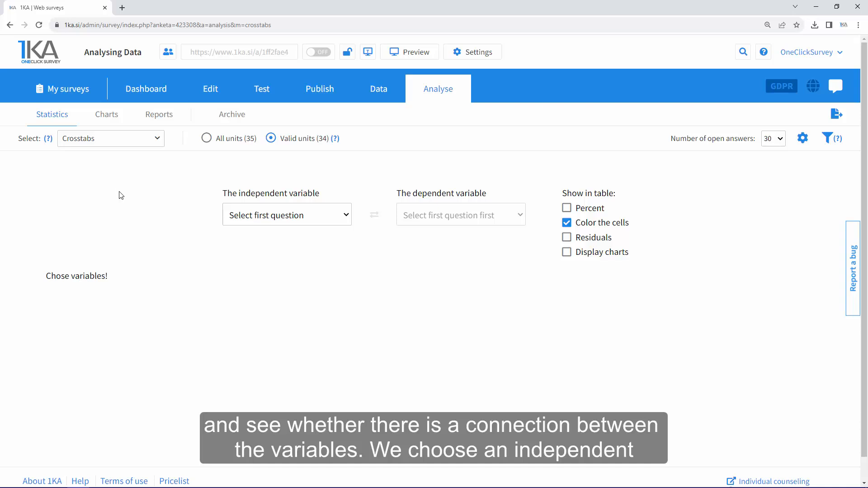
left_click(250, 222)
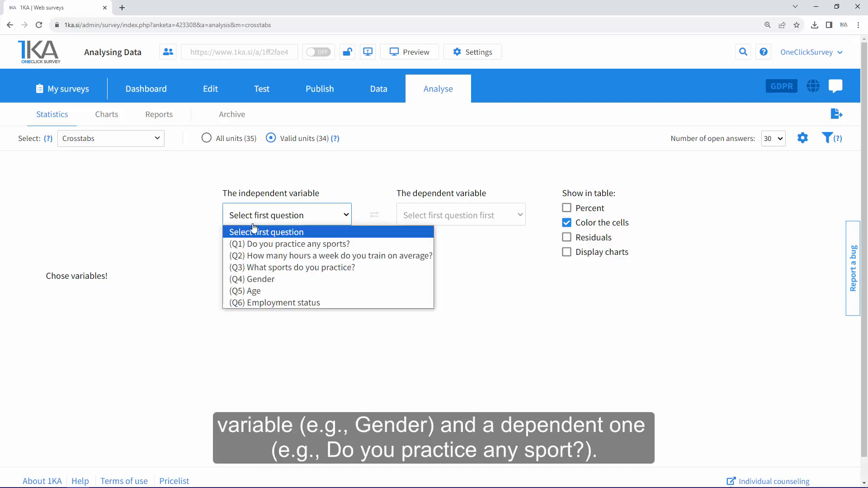
left_click(265, 279)
left_click(467, 225)
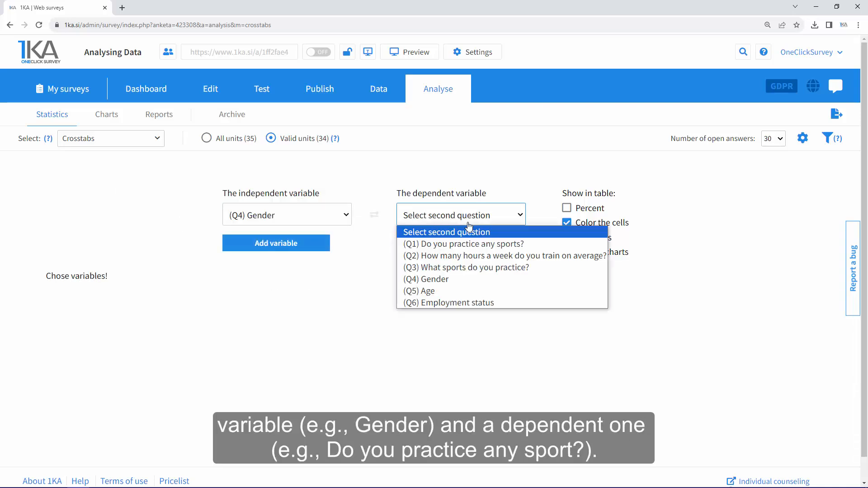
left_click(468, 245)
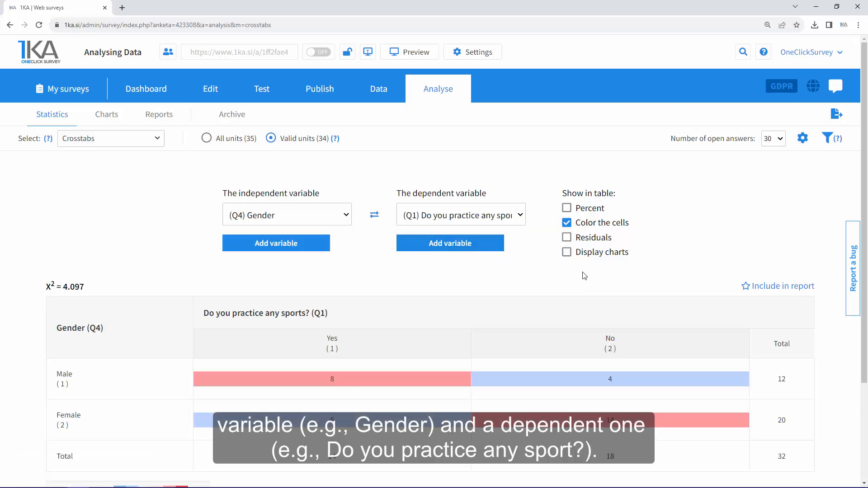
scroll(585, 271, "down", 3)
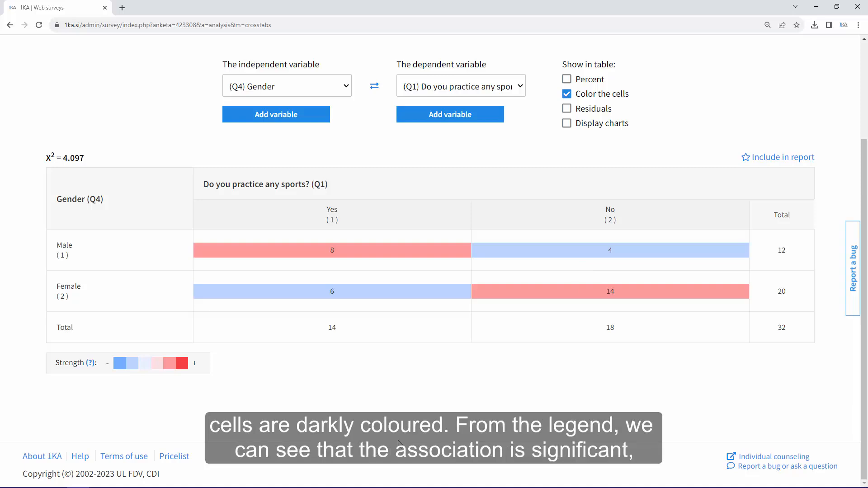
mouse_move(130, 367)
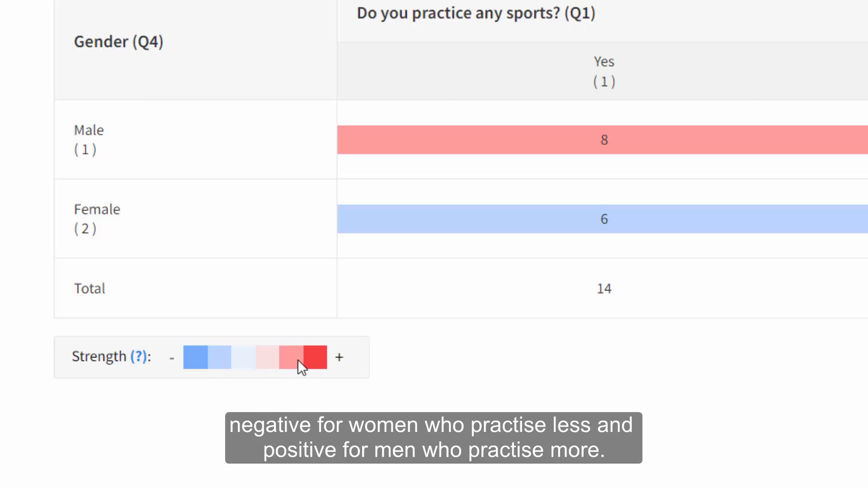
mouse_move(298, 362)
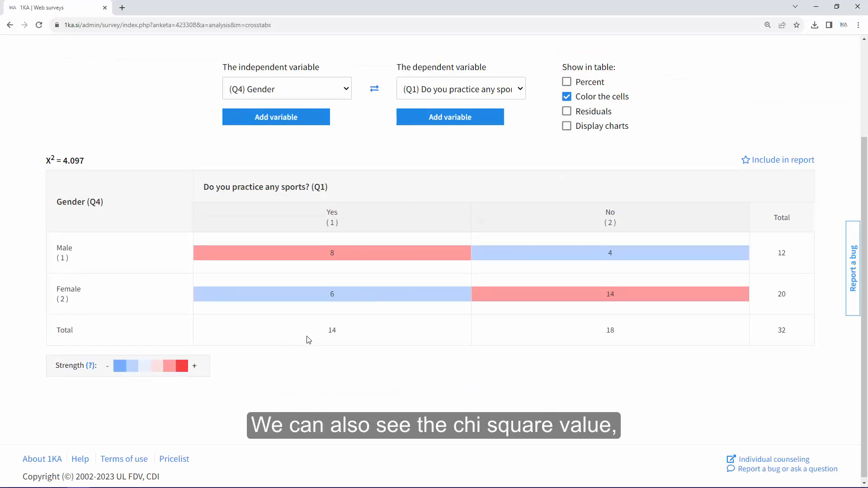
Show percentages, residuals and charts for the crosstab of gender and practising sports
scroll(307, 340, "up", 3)
left_click(566, 208)
left_click(566, 237)
scroll(530, 282, "down", 3)
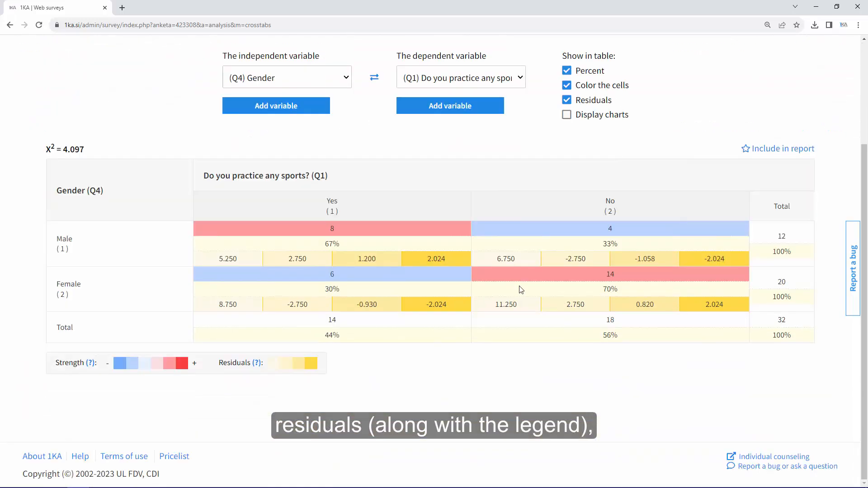
scroll(522, 289, "up", 1)
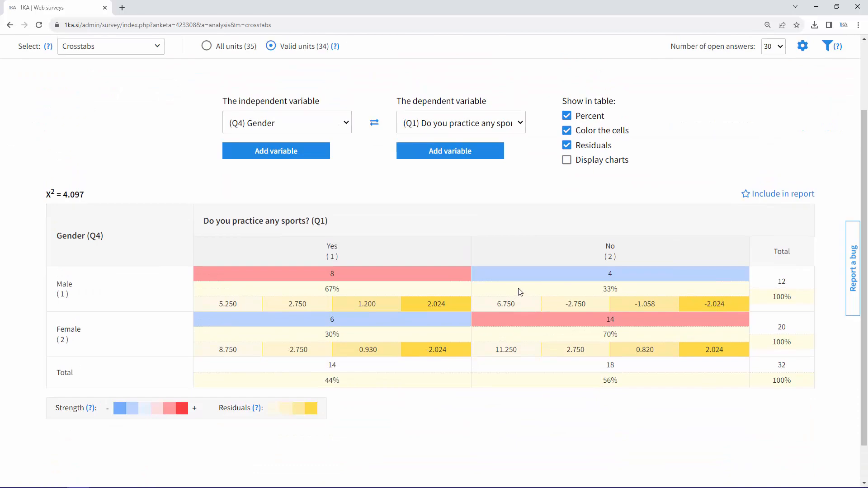
left_click(567, 160)
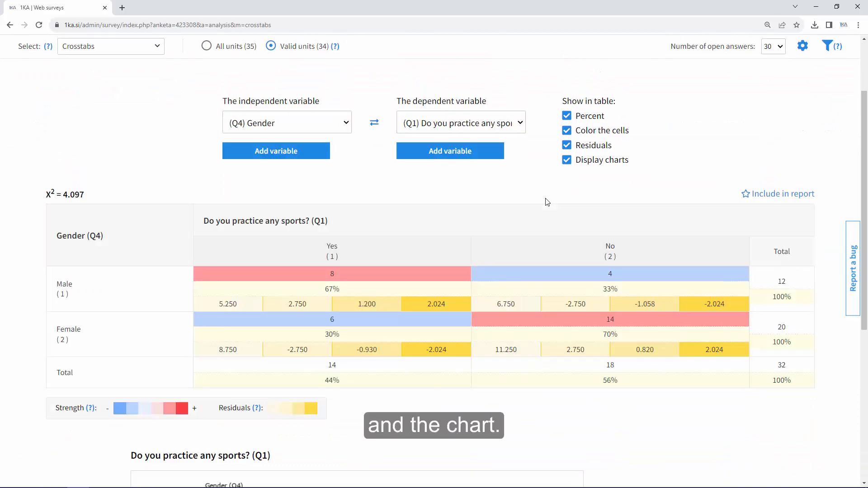
scroll(547, 202, "down", 4)
scroll(547, 202, "down", 2)
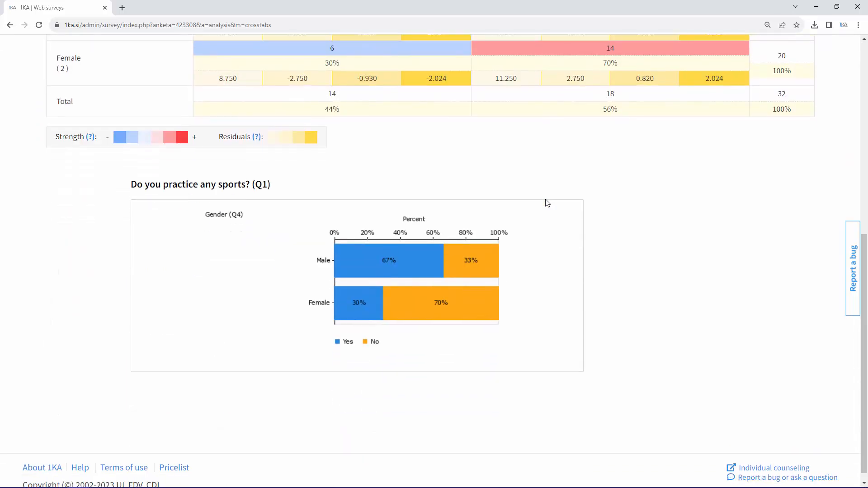
Switch the statistics to Multitables and build a table with Gender (Q4) in the rows and Do you practice any sports? (Q1) in the columns
scroll(547, 202, "up", 8)
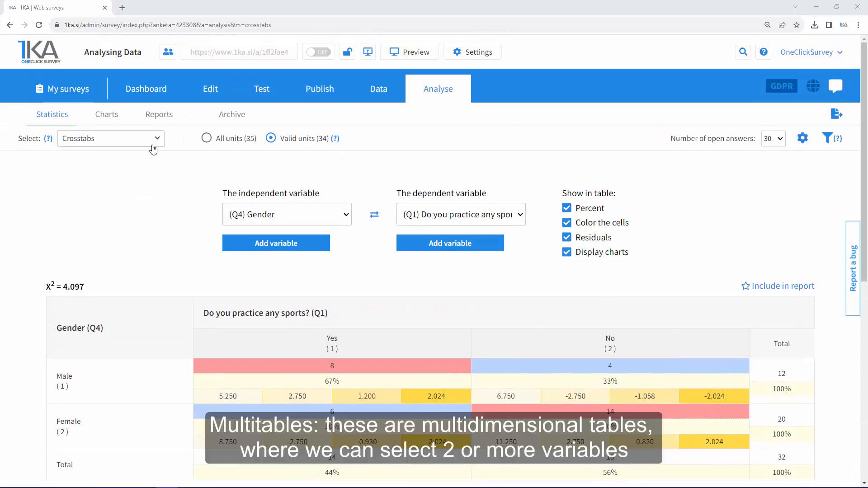
left_click(154, 144)
left_click(116, 206)
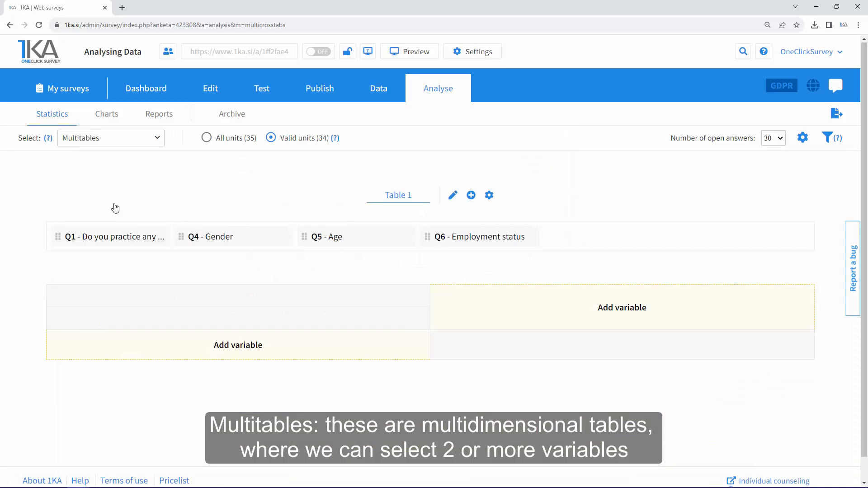
scroll(116, 208, "down", 1)
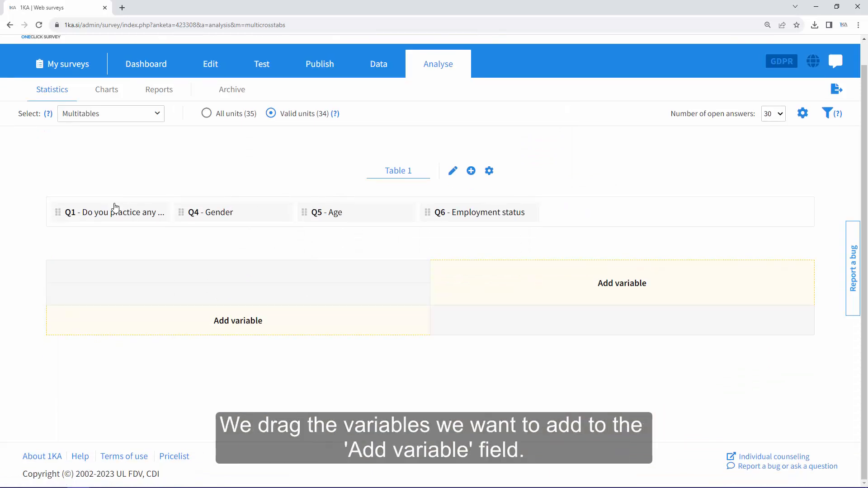
left_click_drag(190, 217, 210, 332)
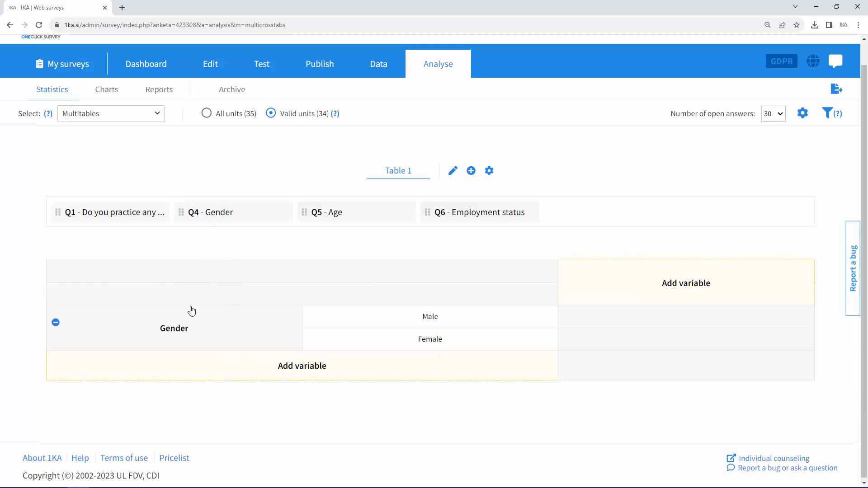
left_click_drag(124, 218, 673, 303)
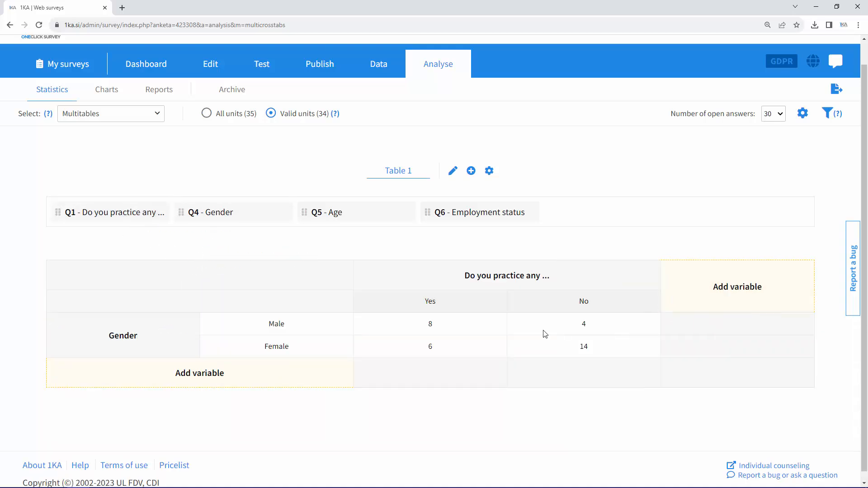
Add Age (Q5) to the multitable as a second row variable and remove it again
left_click_drag(353, 215, 264, 383)
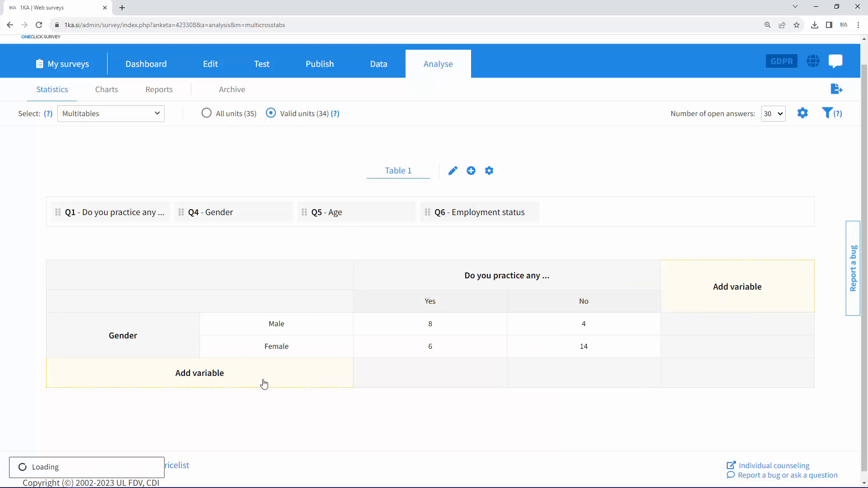
scroll(68, 301, "down", 3)
left_click(56, 296)
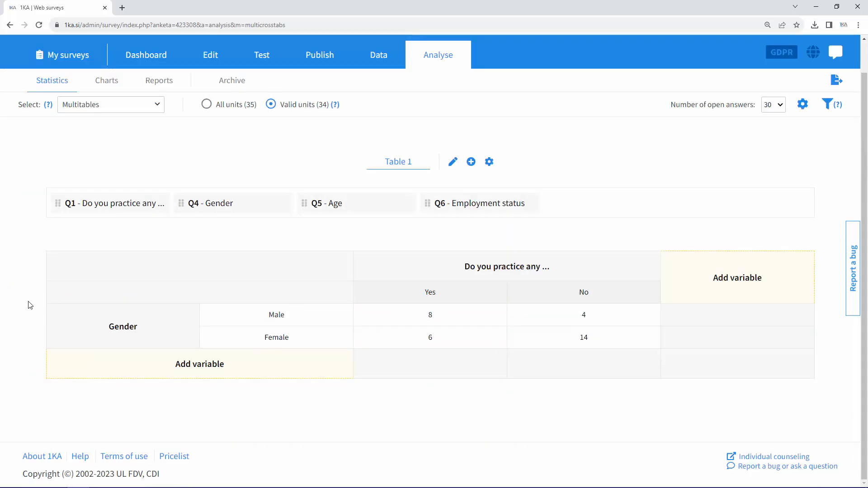
Check the options for renaming or deleting Table 1 and for creating a new table, without changing anything
left_click(453, 164)
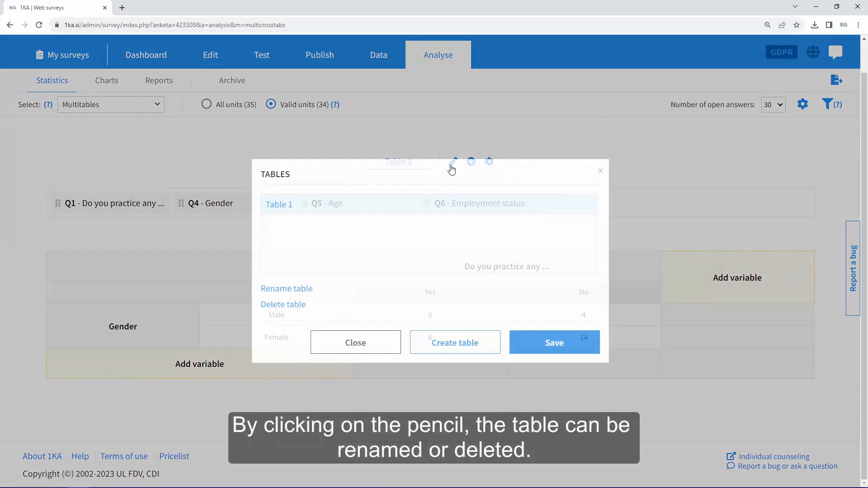
left_click(348, 346)
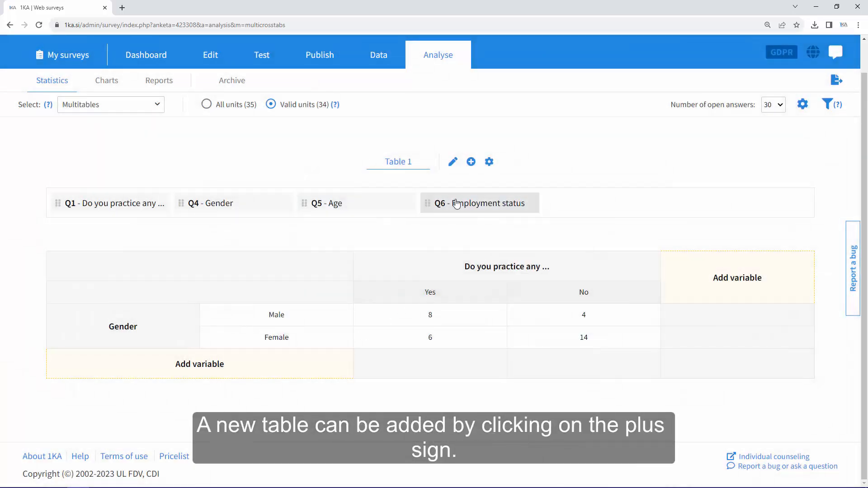
left_click(471, 162)
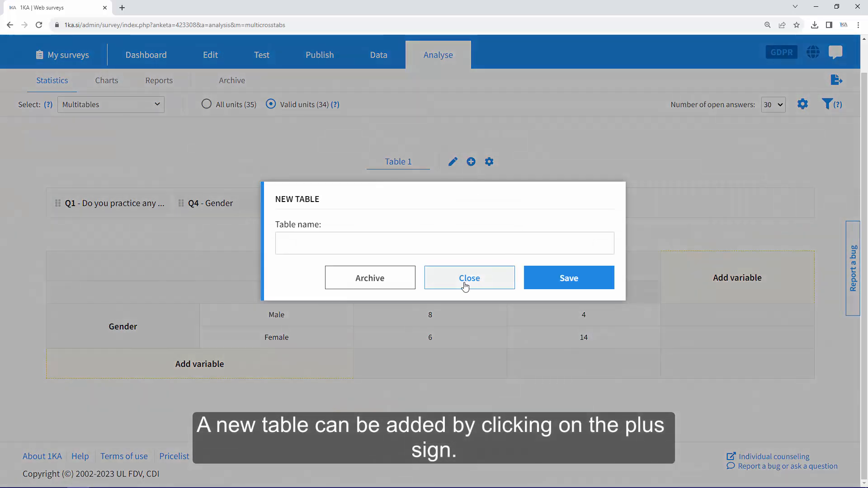
left_click(485, 276)
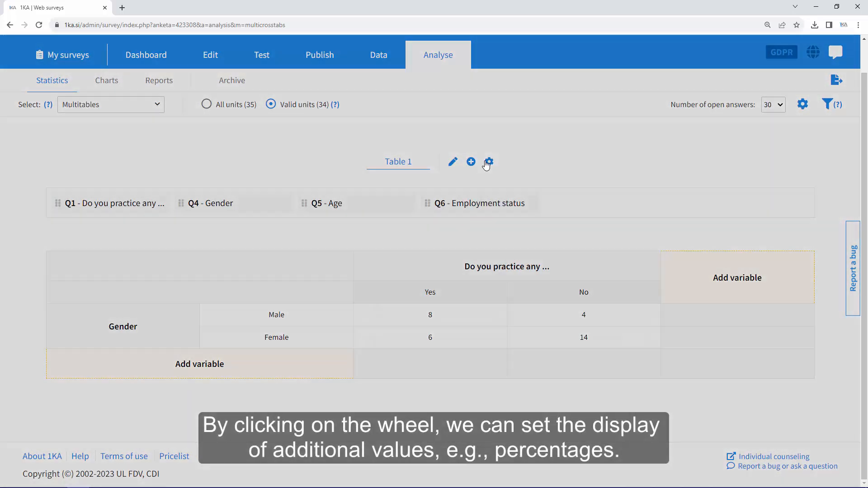
Display percentages alongside the counts in the multitable of gender and practising sports
left_click(489, 161)
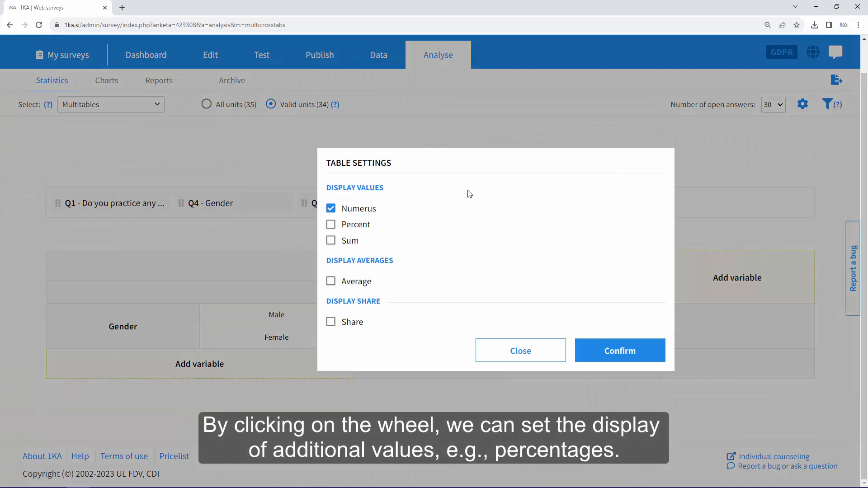
left_click(364, 225)
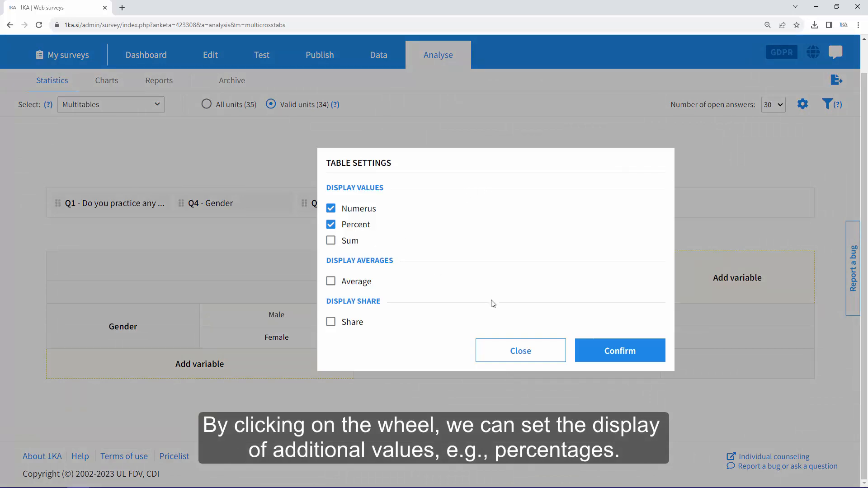
left_click(592, 349)
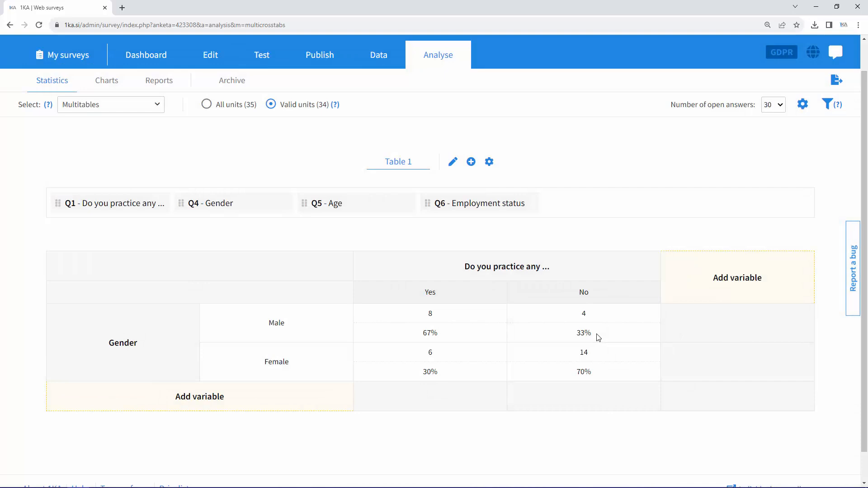
Switch to Means and calculate them with Gender (Q4) as control variable and How many hours per week do you train on average? (Q2) as numeric variable
scroll(155, 140, "up", 1)
left_click(155, 139)
left_click(81, 220)
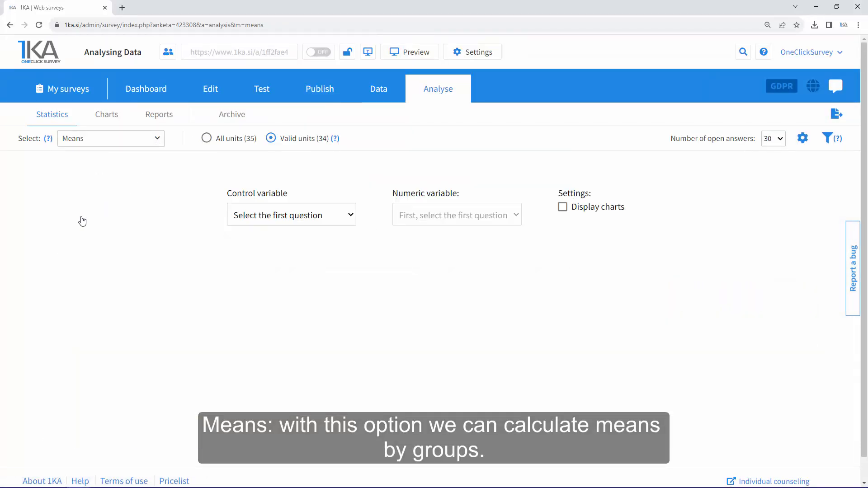
left_click(298, 220)
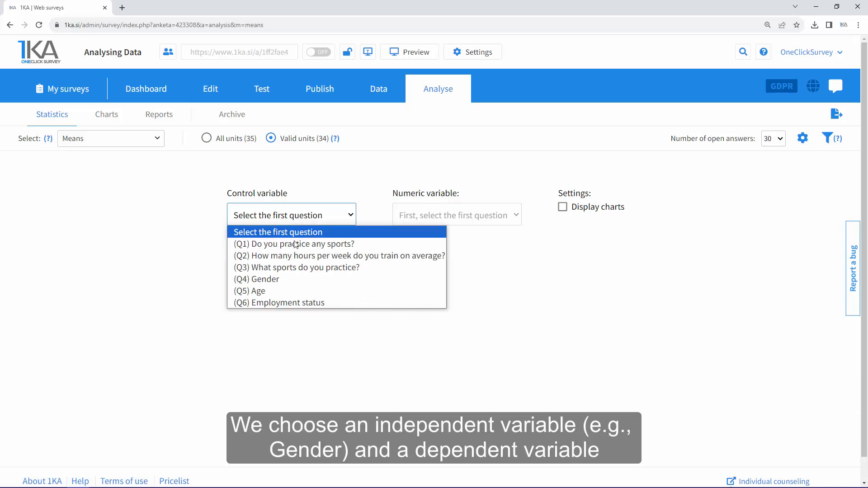
left_click(284, 279)
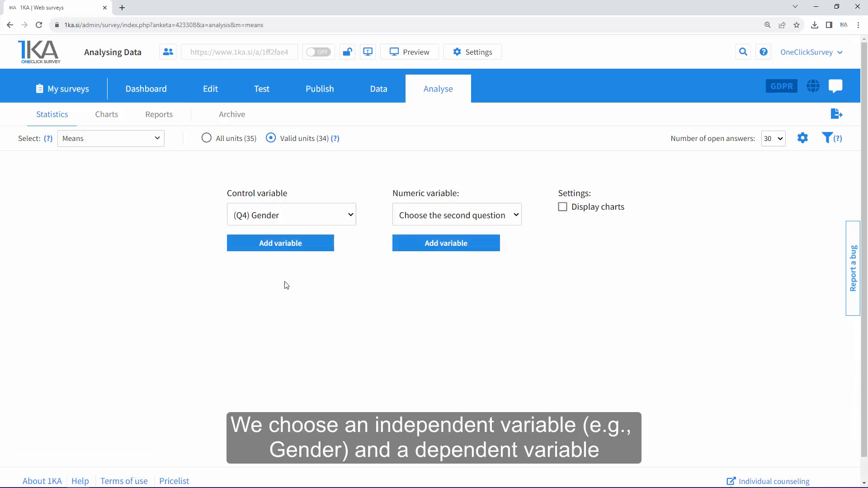
left_click(425, 215)
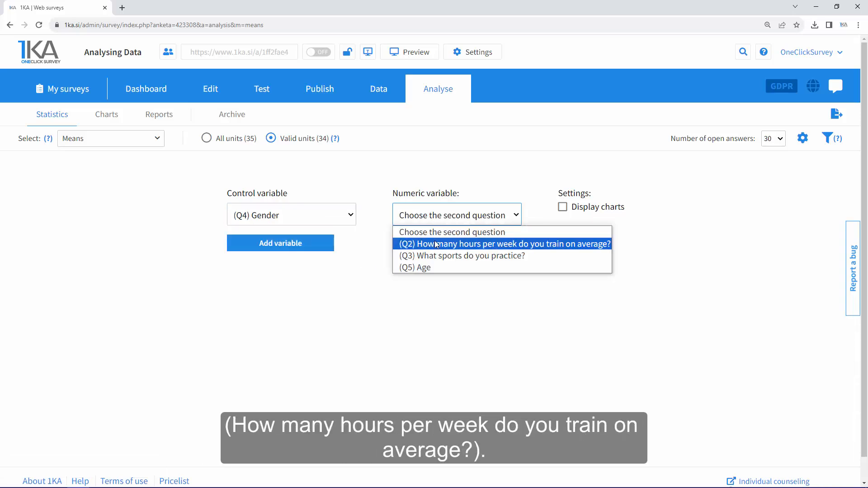
left_click(435, 242)
Review the table of average training hours by gender and display the means in a chart as well
scroll(644, 241, "down", 3)
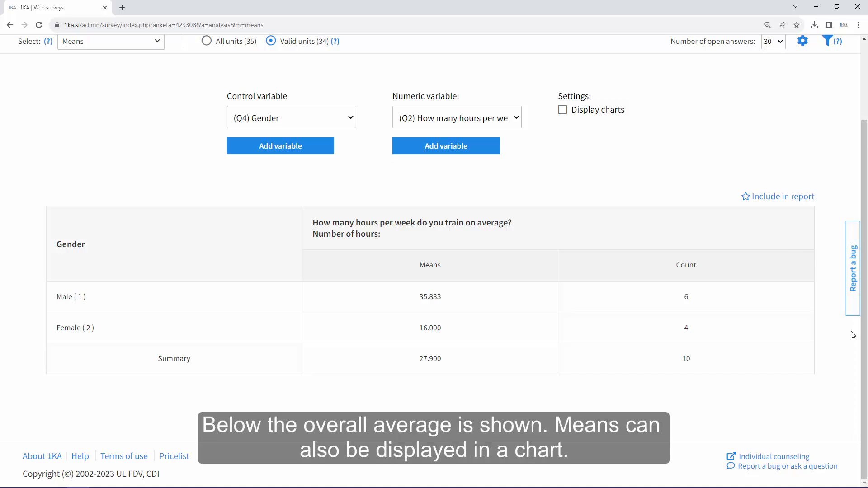
left_click(615, 113)
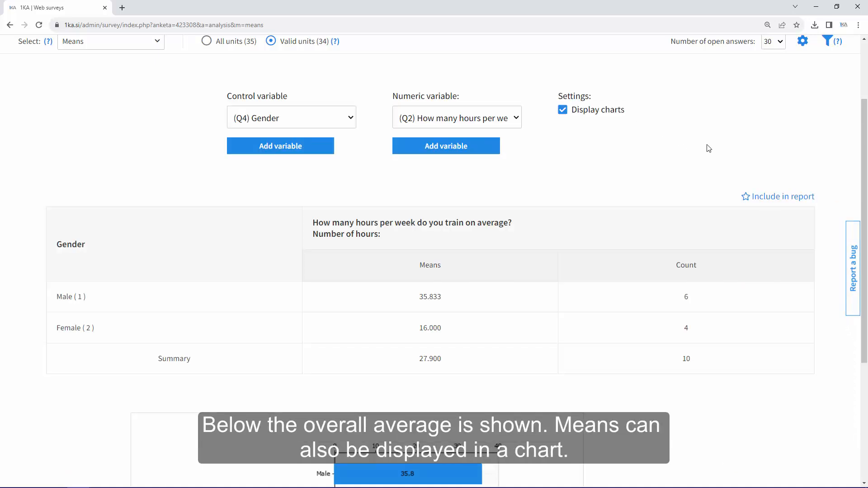
scroll(709, 148, "down", 3)
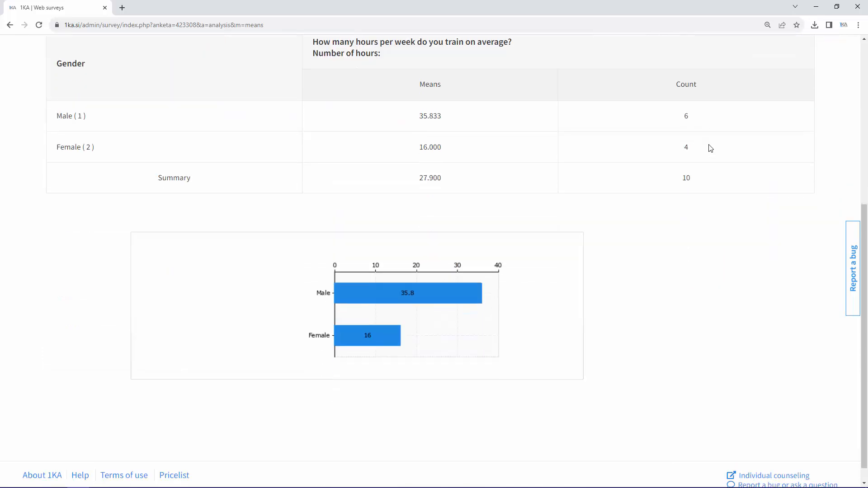
Switch the statistics to Break with Gender (Q4) as the independent variable and look through the tables for all questions
scroll(696, 148, "up", 5)
left_click(151, 90)
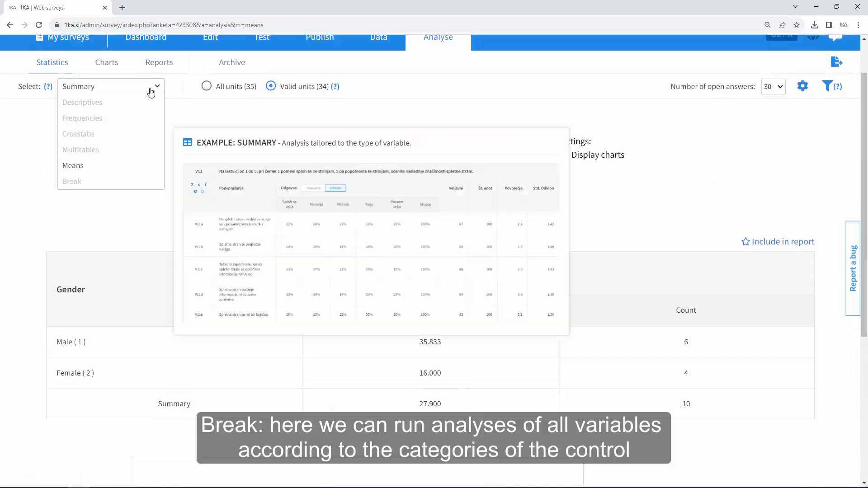
left_click(85, 181)
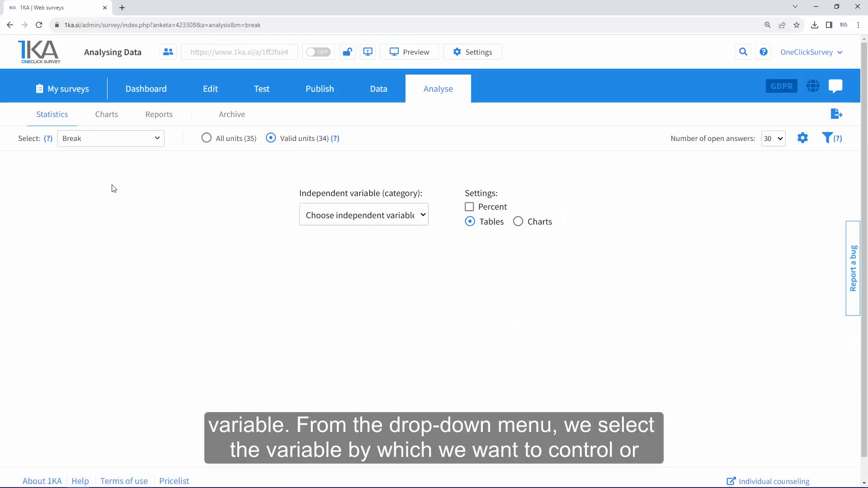
left_click(324, 215)
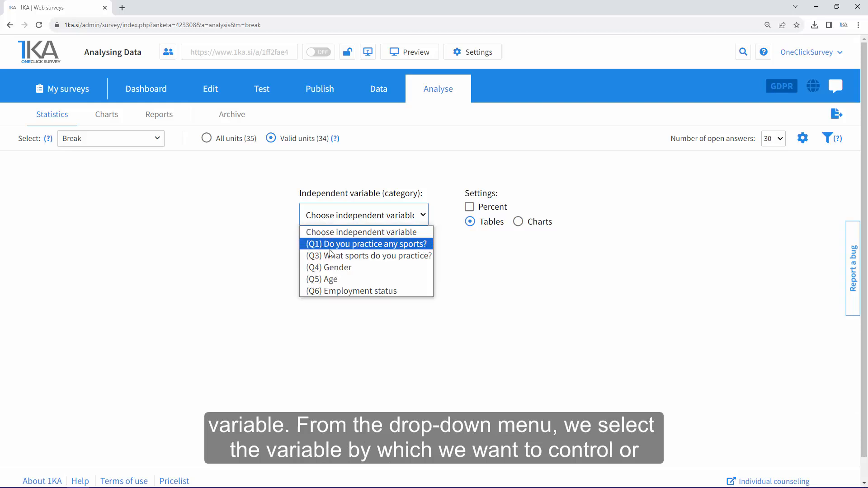
left_click(334, 267)
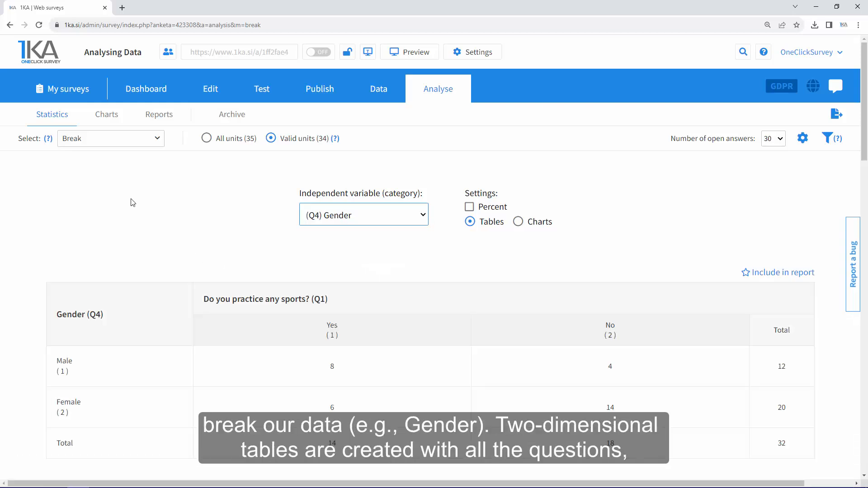
scroll(123, 186, "down", 4)
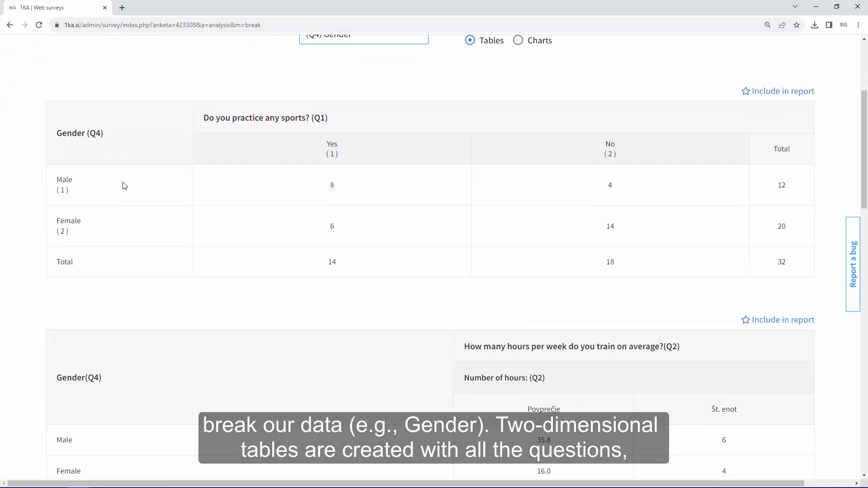
scroll(124, 186, "down", 4)
scroll(124, 186, "down", 4)
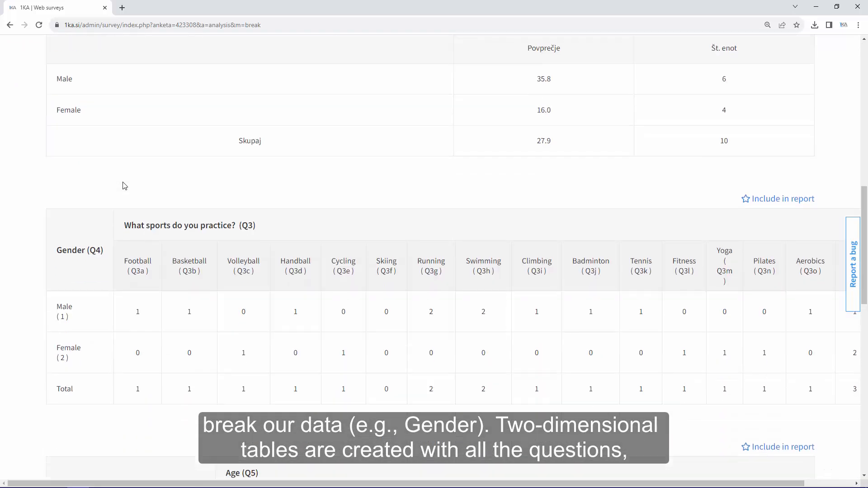
scroll(124, 186, "down", 3)
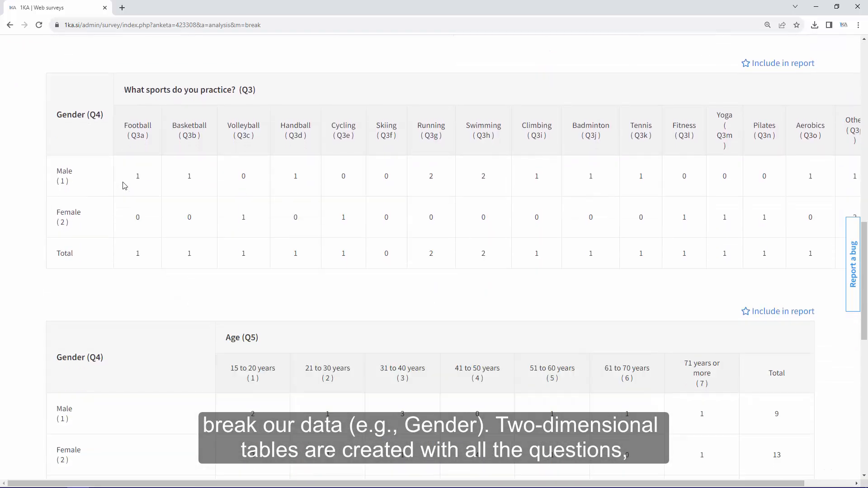
scroll(124, 186, "down", 10)
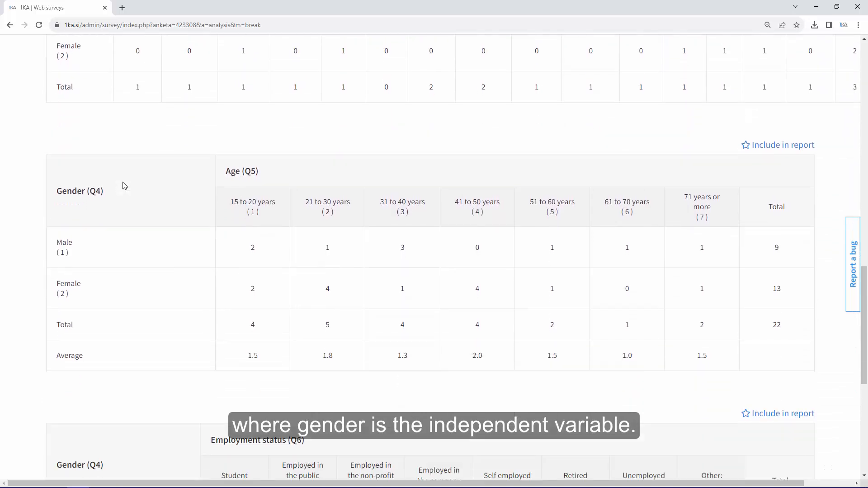
scroll(124, 186, "up", 20)
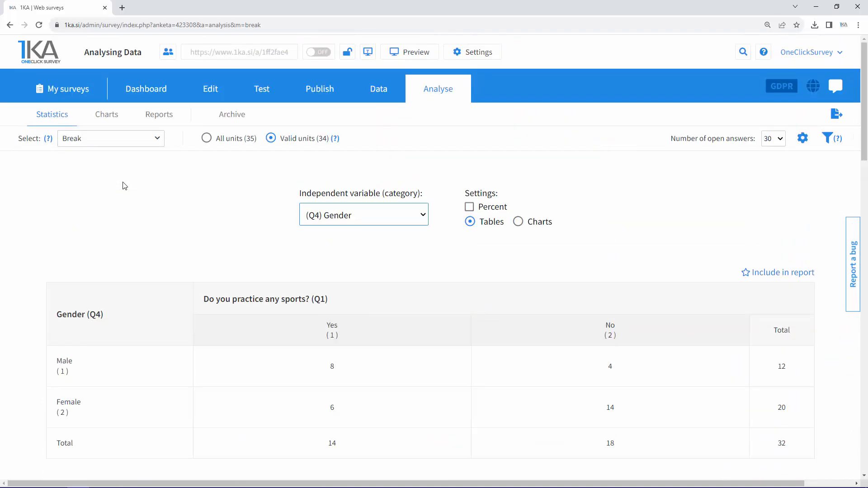
Turn on percentages for the break by gender and show the results as charts instead of tables
left_click(497, 209)
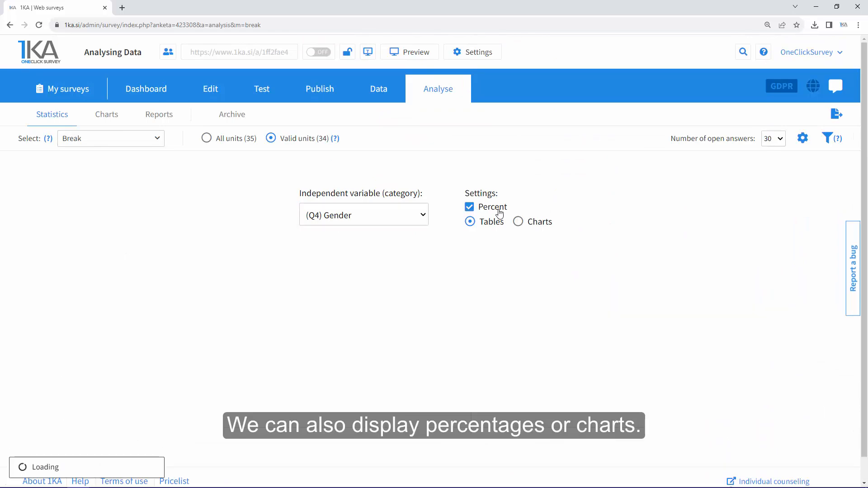
left_click(518, 176)
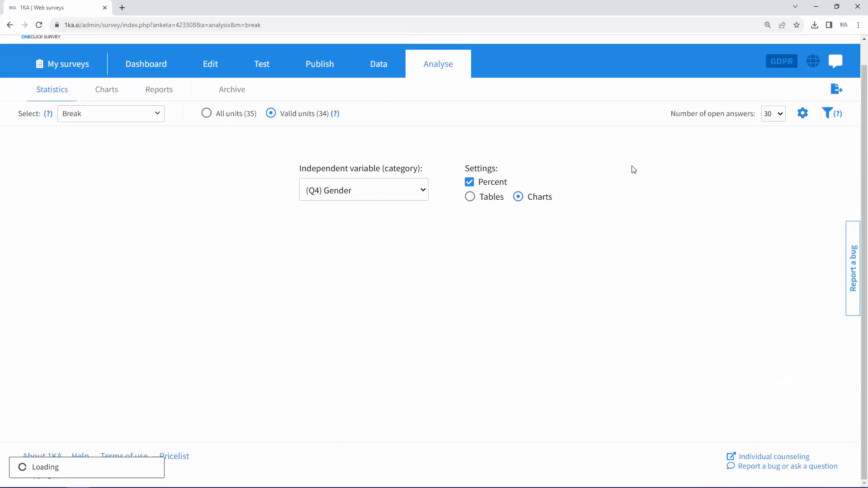
scroll(634, 172, "down", 9)
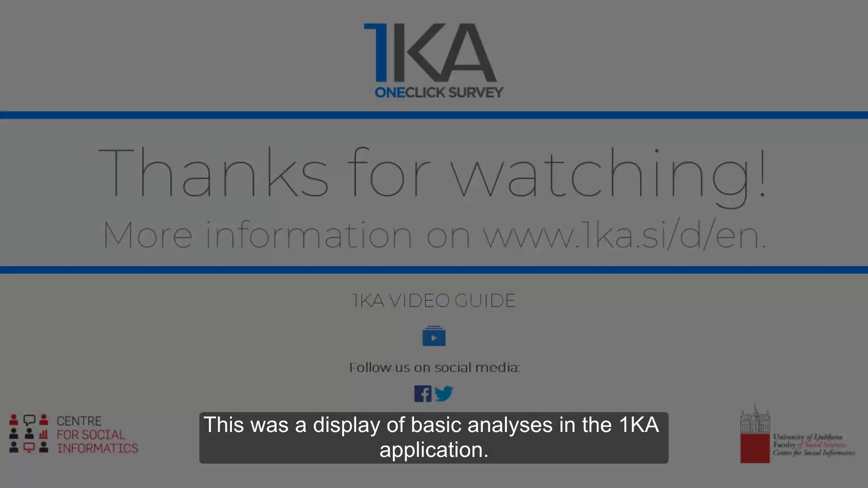